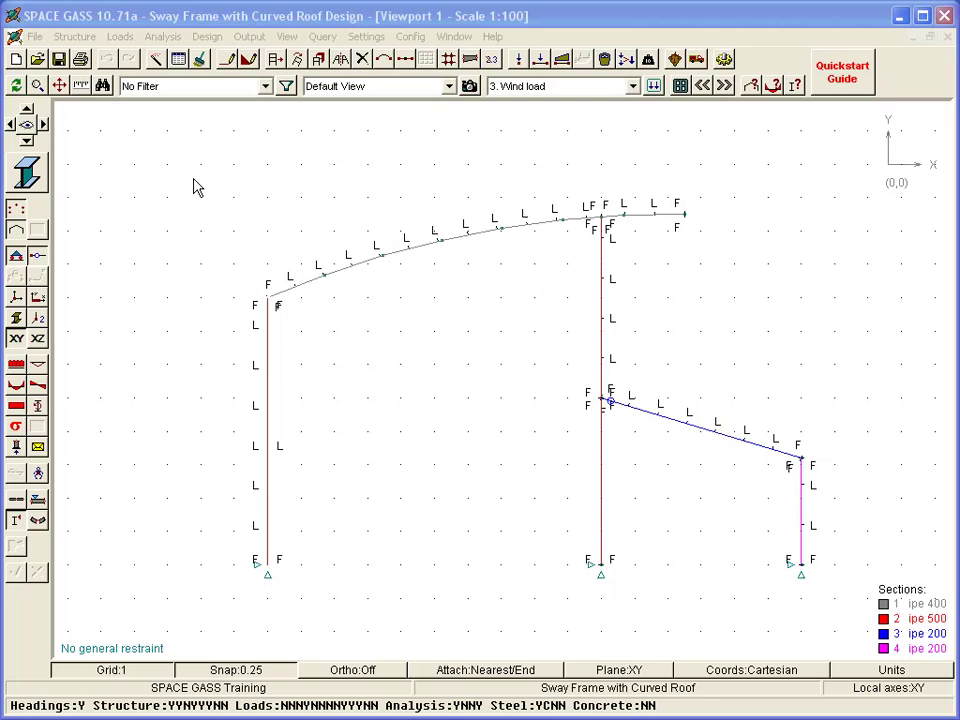
# Run a Eurocode 3 steel member check on all members, keeping Check mode
pyautogui.click(207, 36)
pyautogui.moveTo(276, 78)
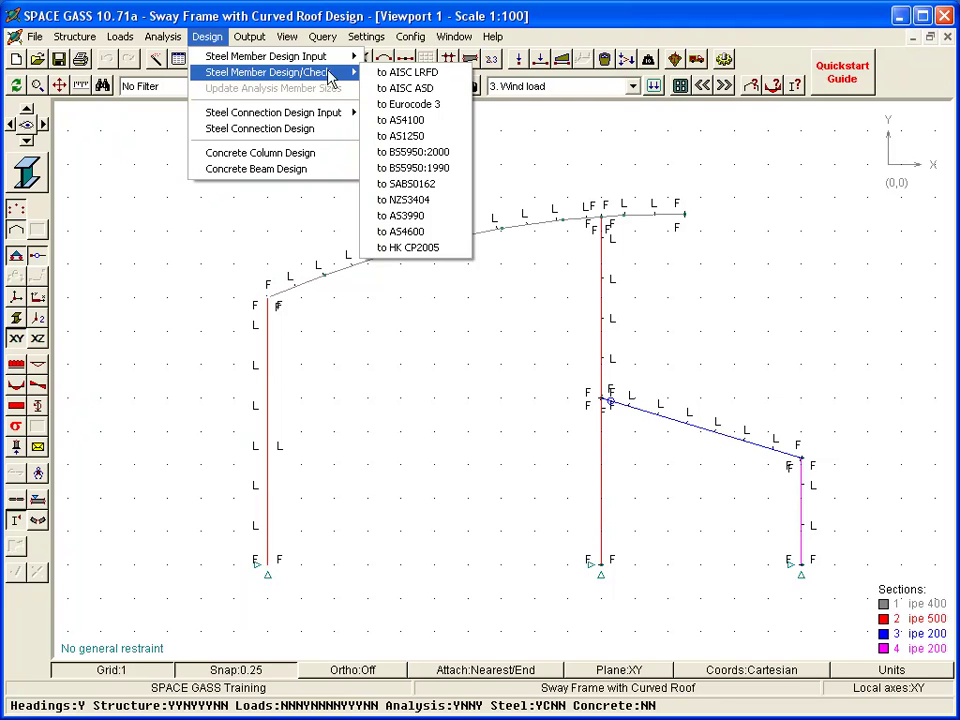
pyautogui.click(402, 104)
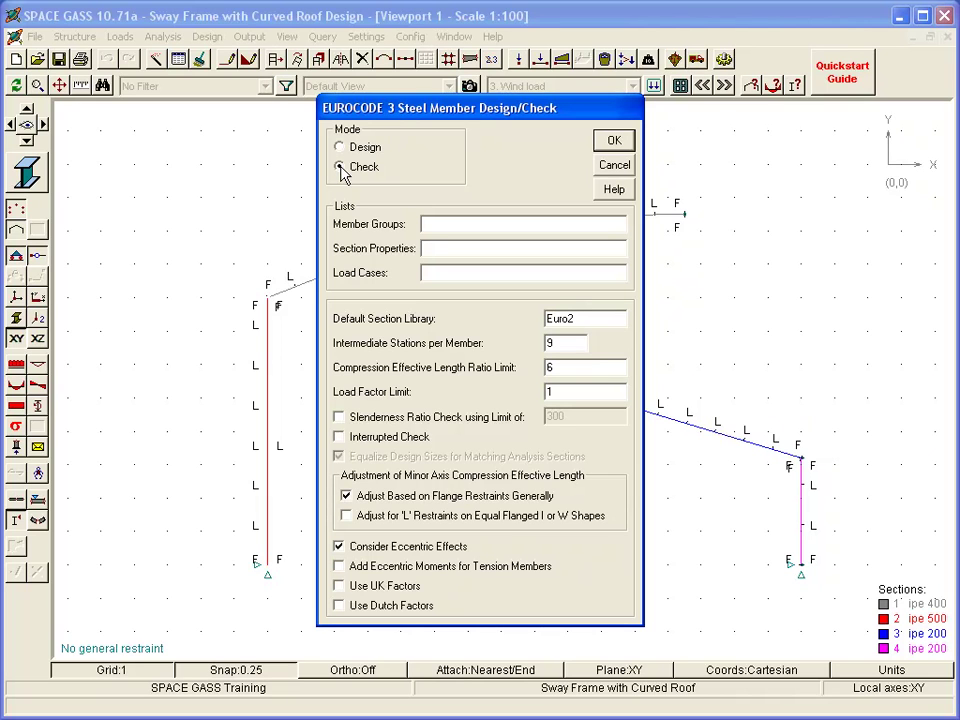
pyautogui.click(613, 141)
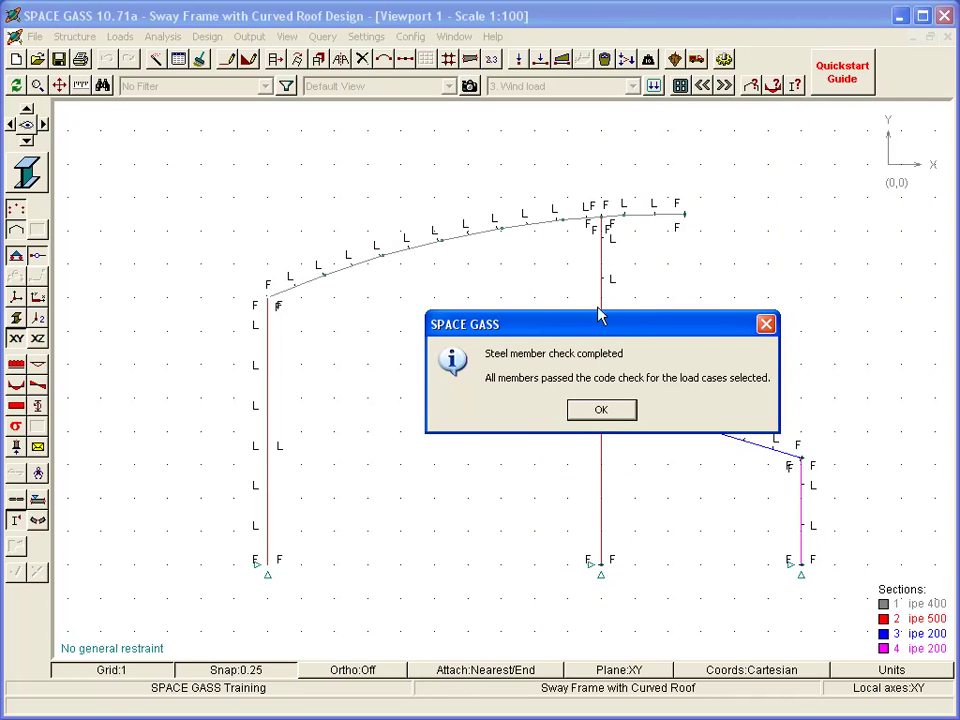
pyautogui.click(582, 414)
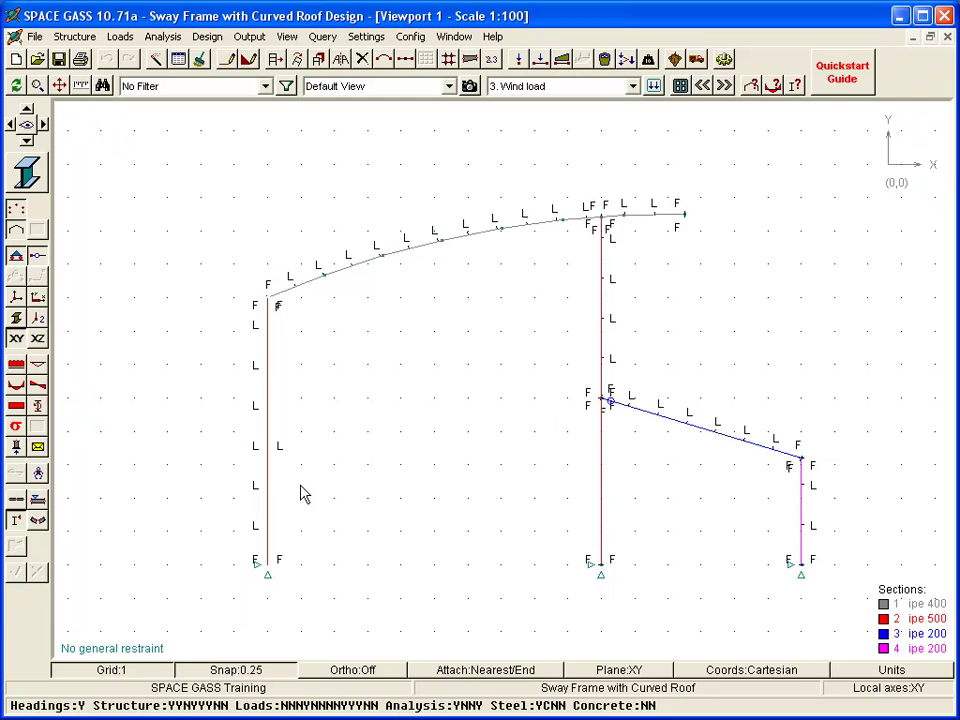
pyautogui.click(40, 521)
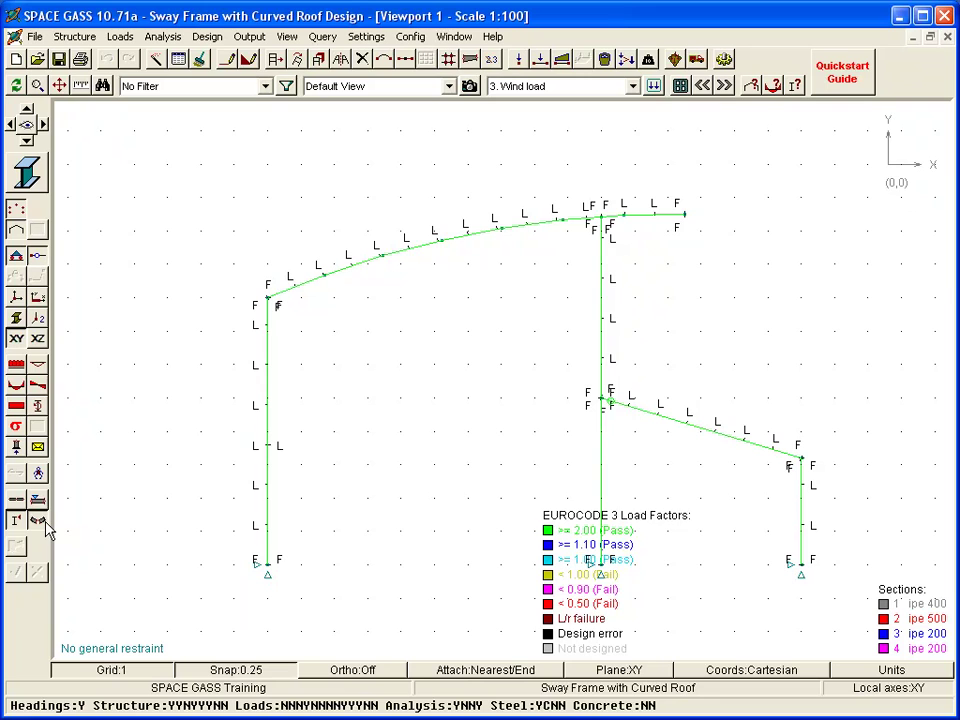
pyautogui.click(40, 521)
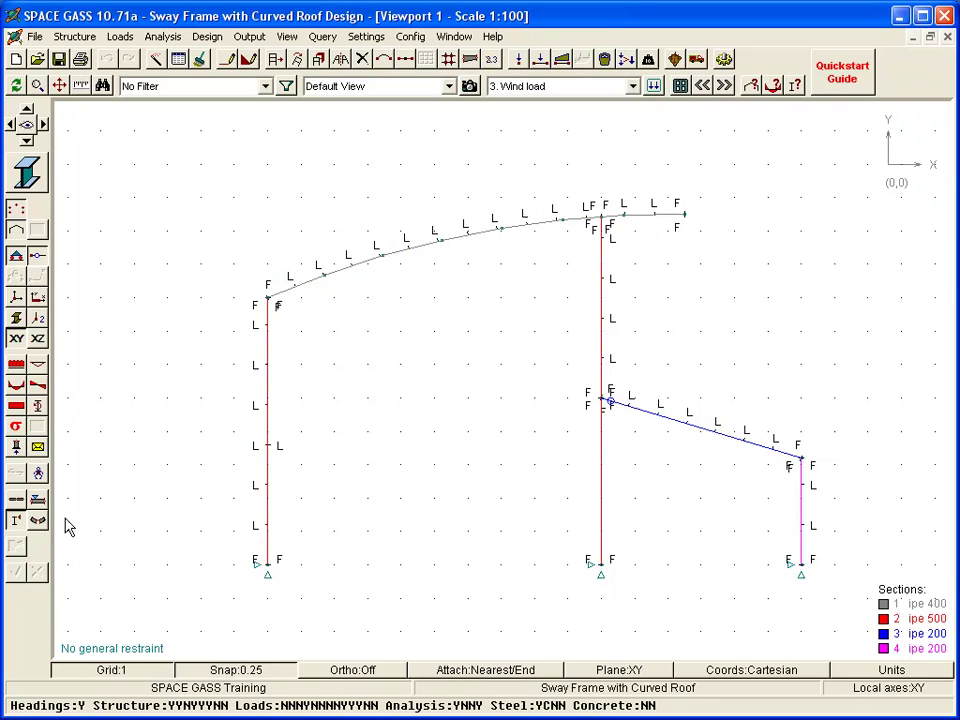
pyautogui.rightClick(268, 442)
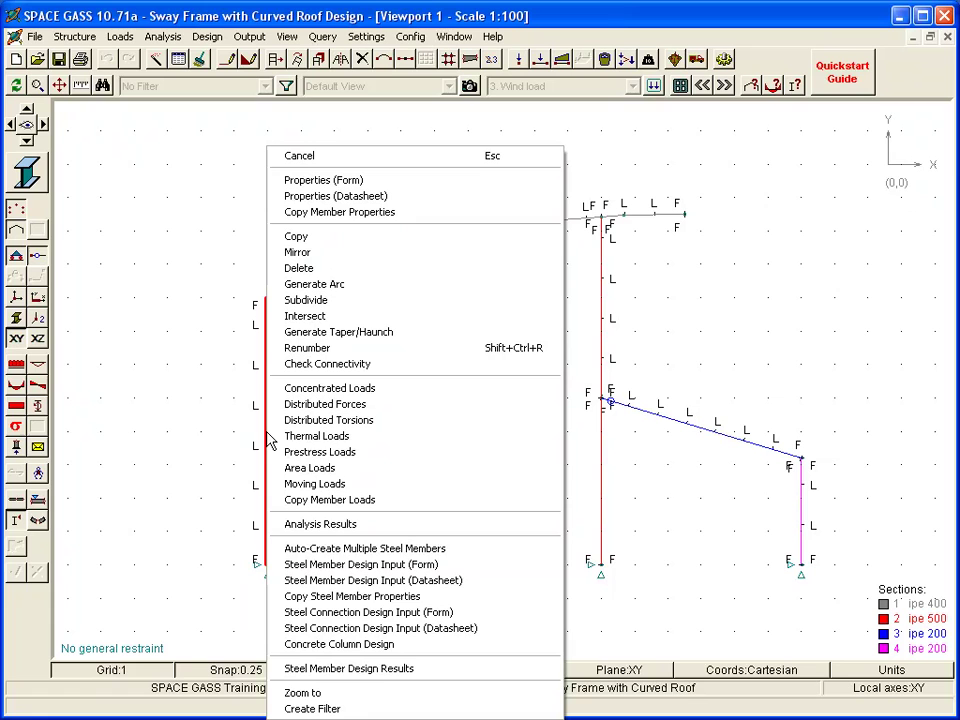
pyautogui.click(356, 669)
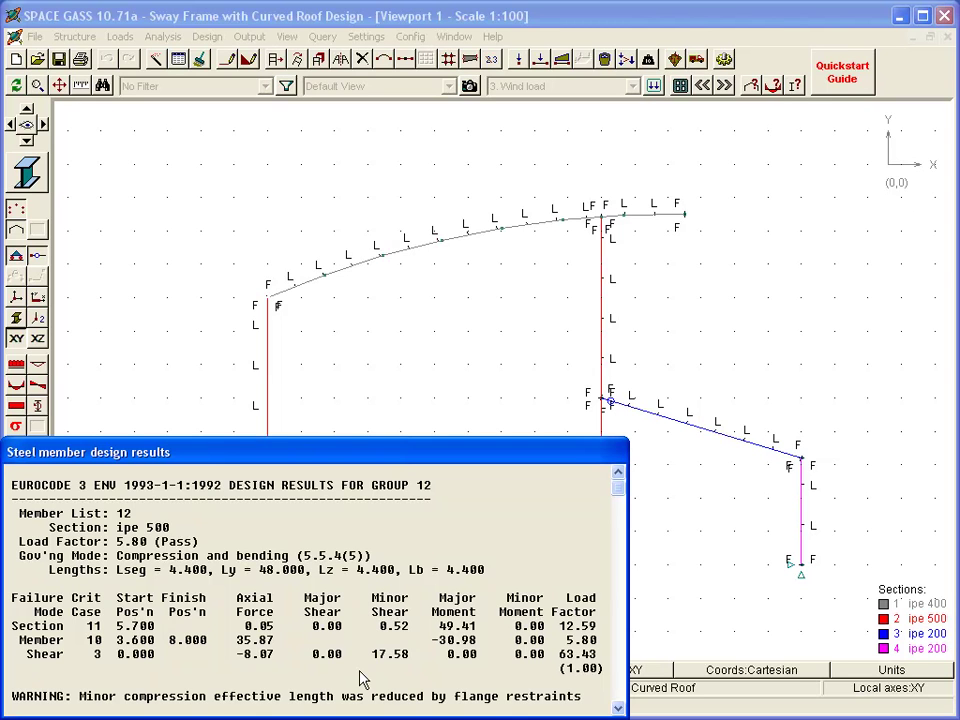
pyautogui.click(800, 510)
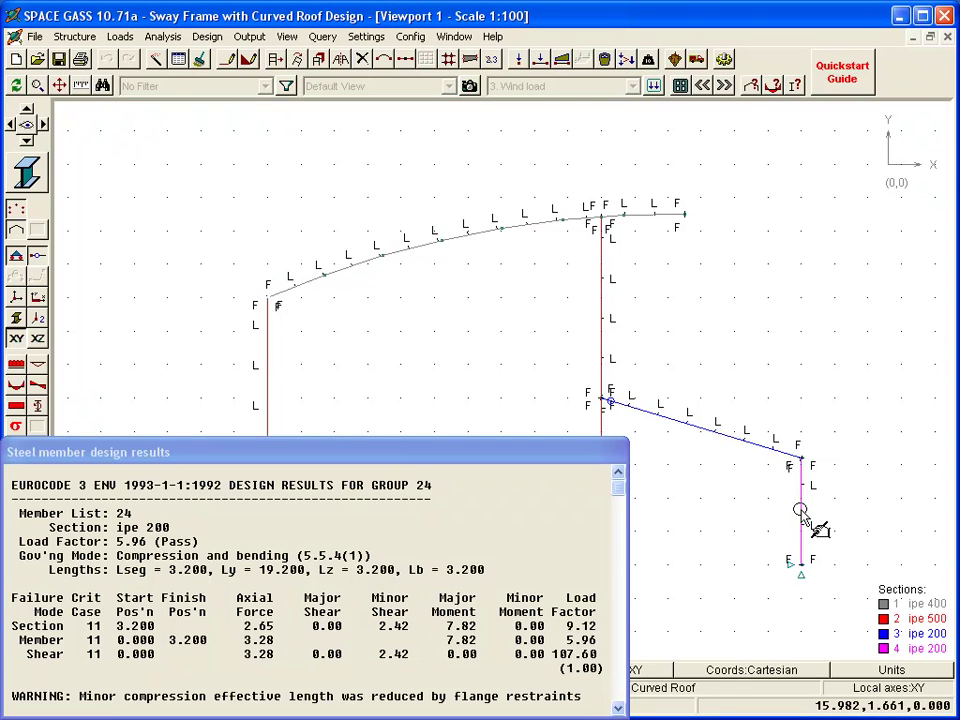
pyautogui.click(735, 441)
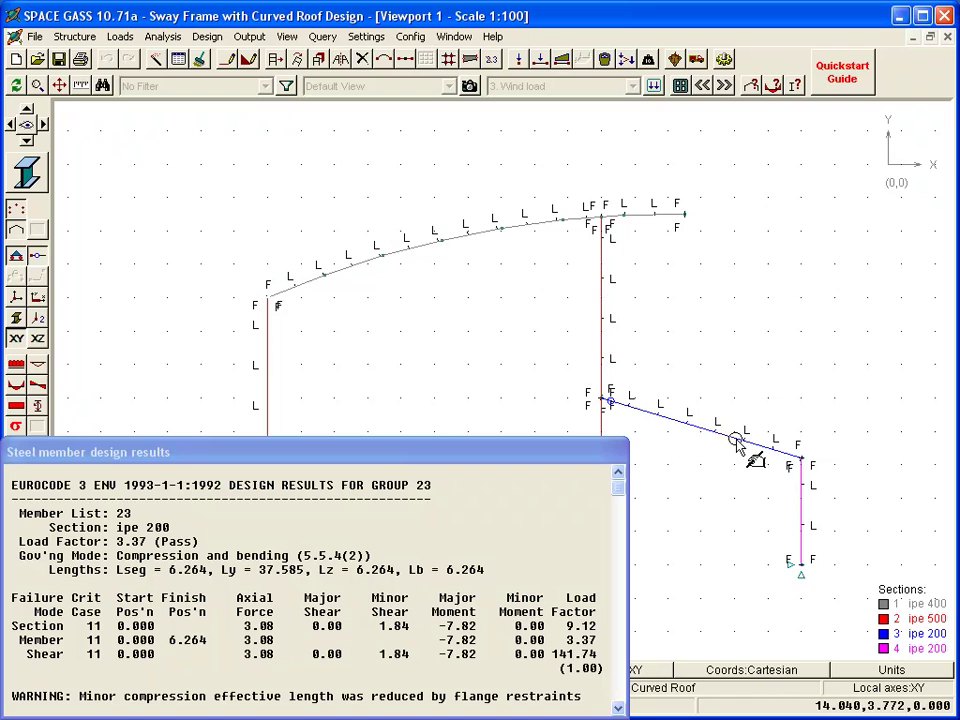
pyautogui.click(605, 298)
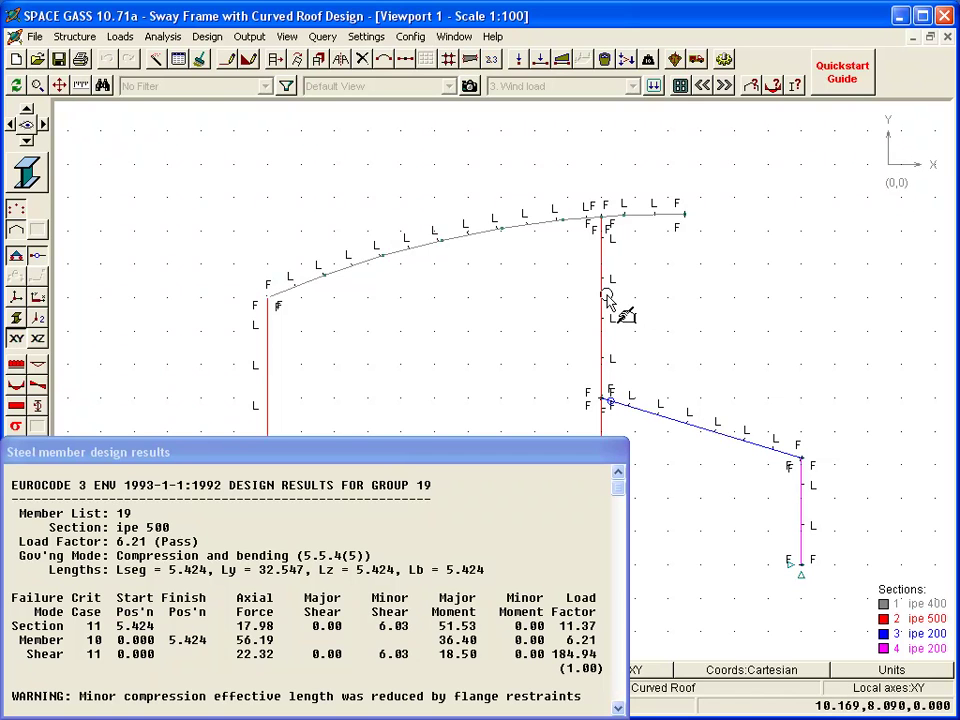
pyautogui.click(510, 228)
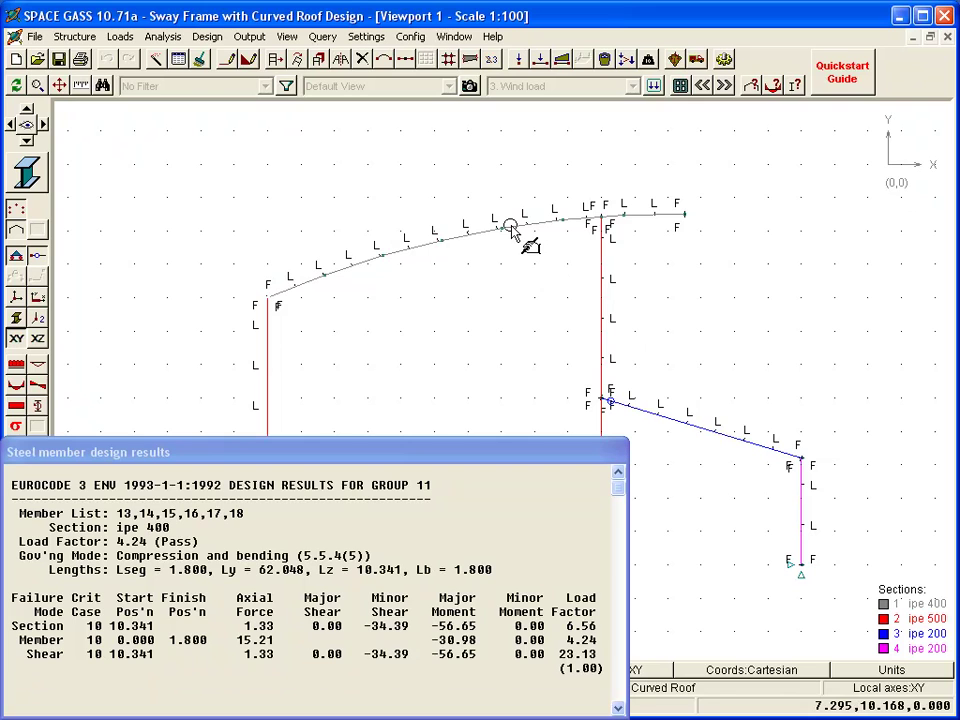
pyautogui.press('Escape')
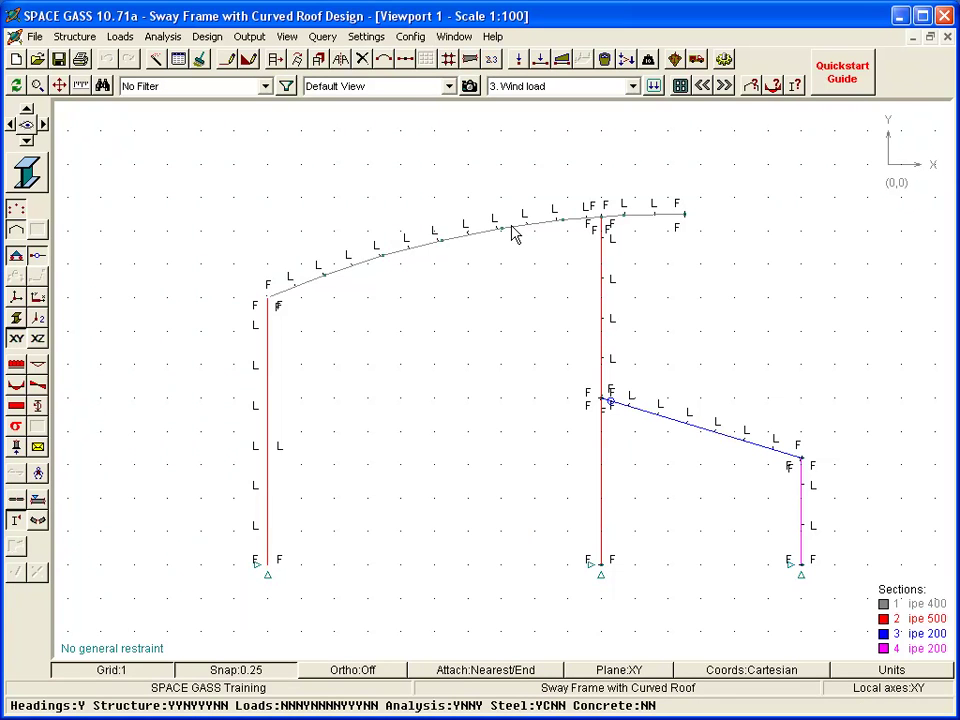
# Run the Eurocode 3 steel member routine in Design mode to select new member sizes
pyautogui.click(221, 37)
pyautogui.moveTo(252, 80)
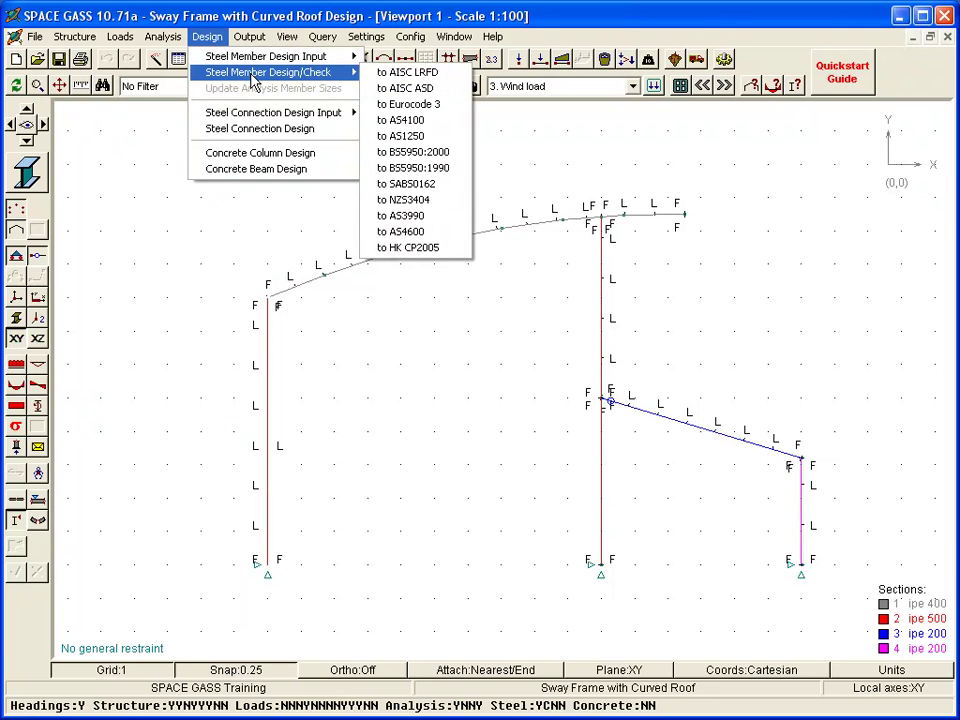
pyautogui.click(389, 105)
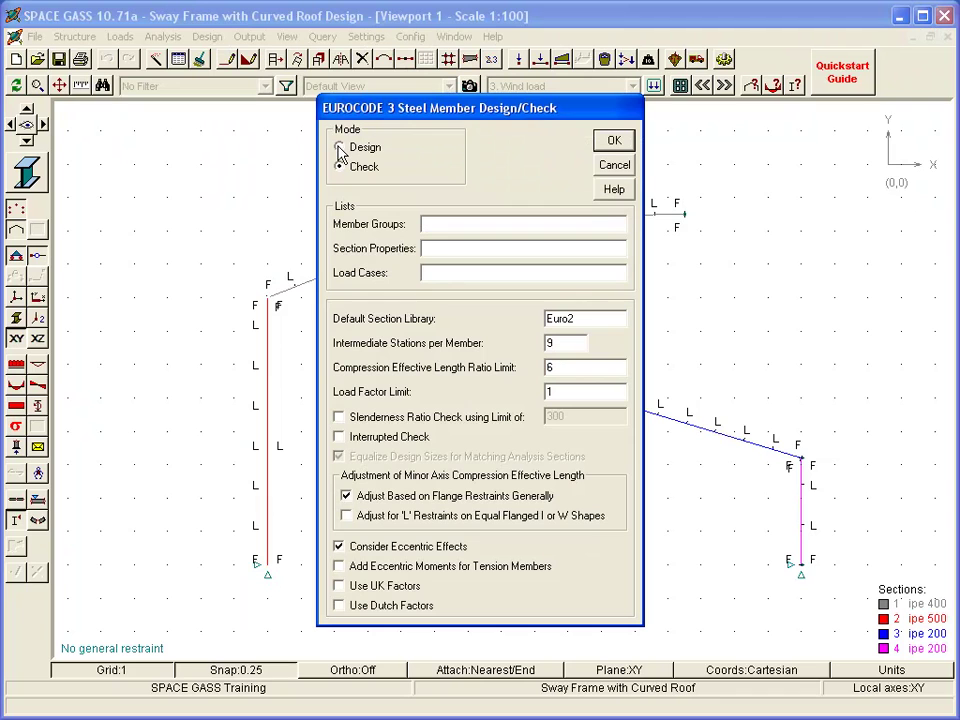
pyautogui.click(340, 148)
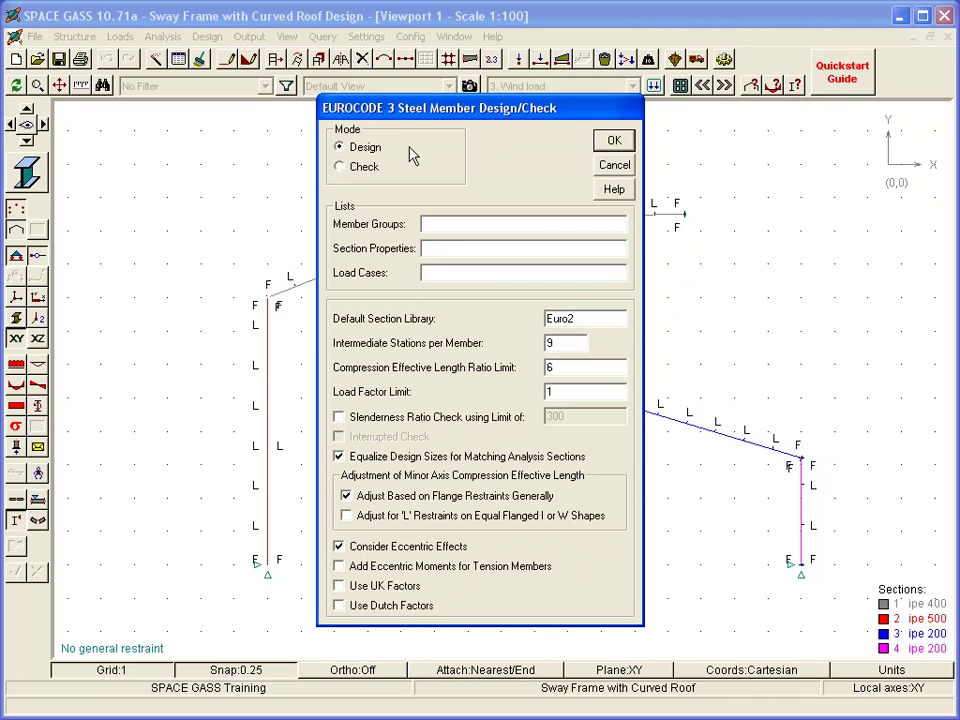
pyautogui.click(612, 140)
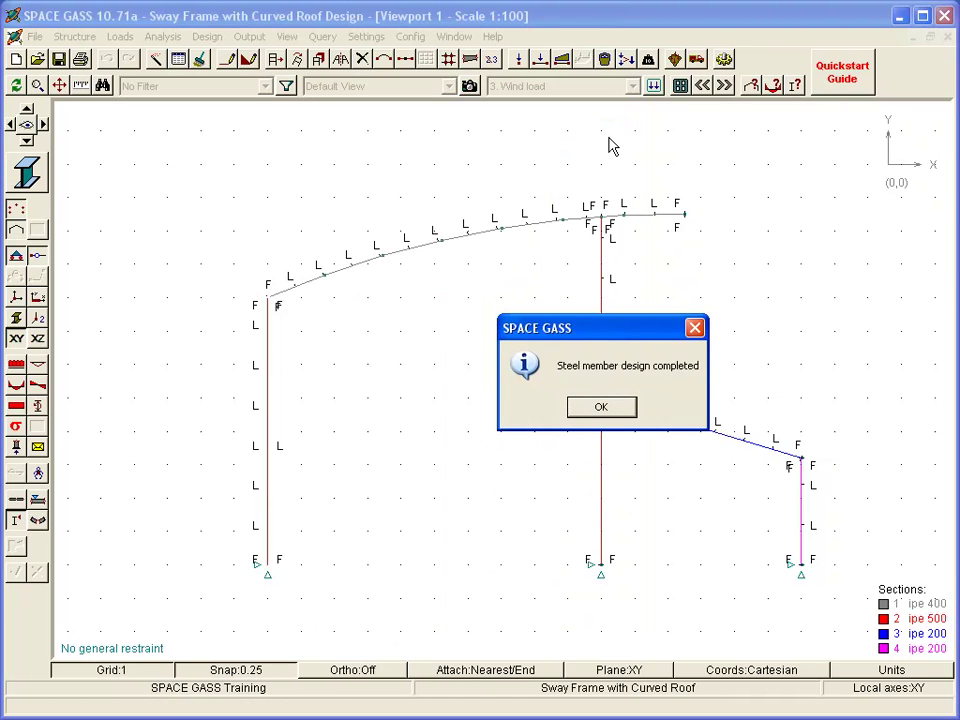
pyautogui.click(580, 410)
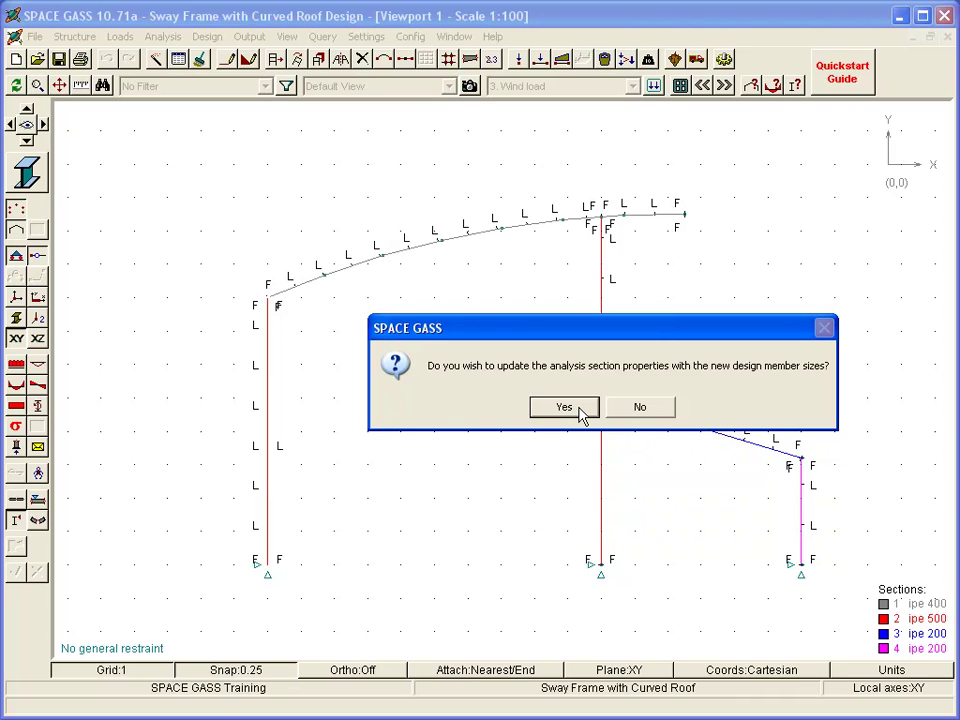
# Adopt the designed sizes with re-analysis, buckling, design and auto-iteration, then briefly show design colours
pyautogui.click(565, 407)
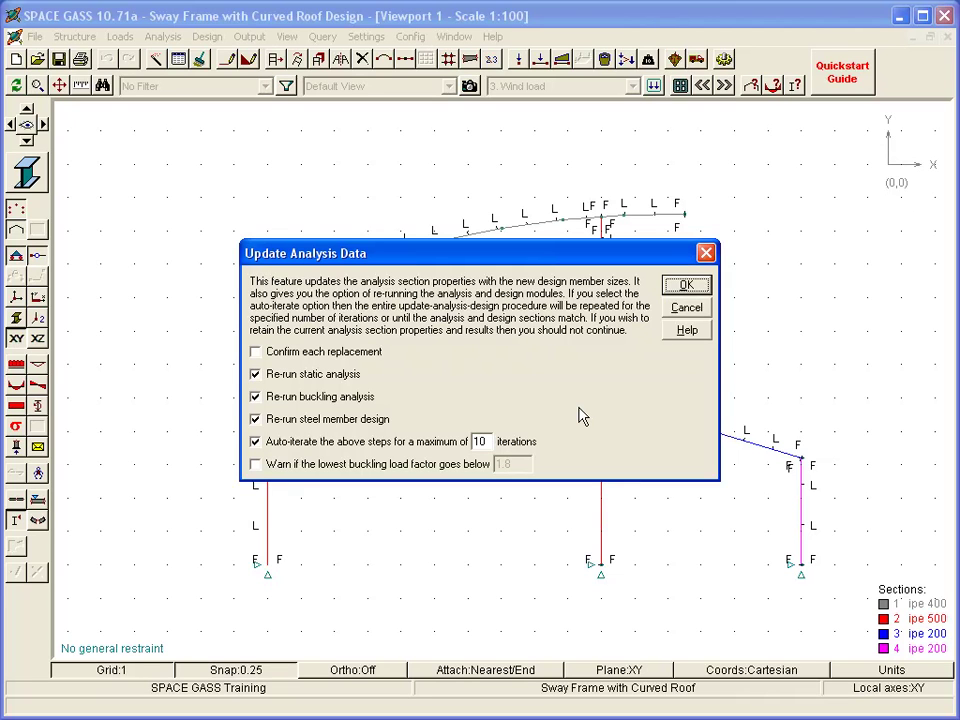
pyautogui.click(686, 285)
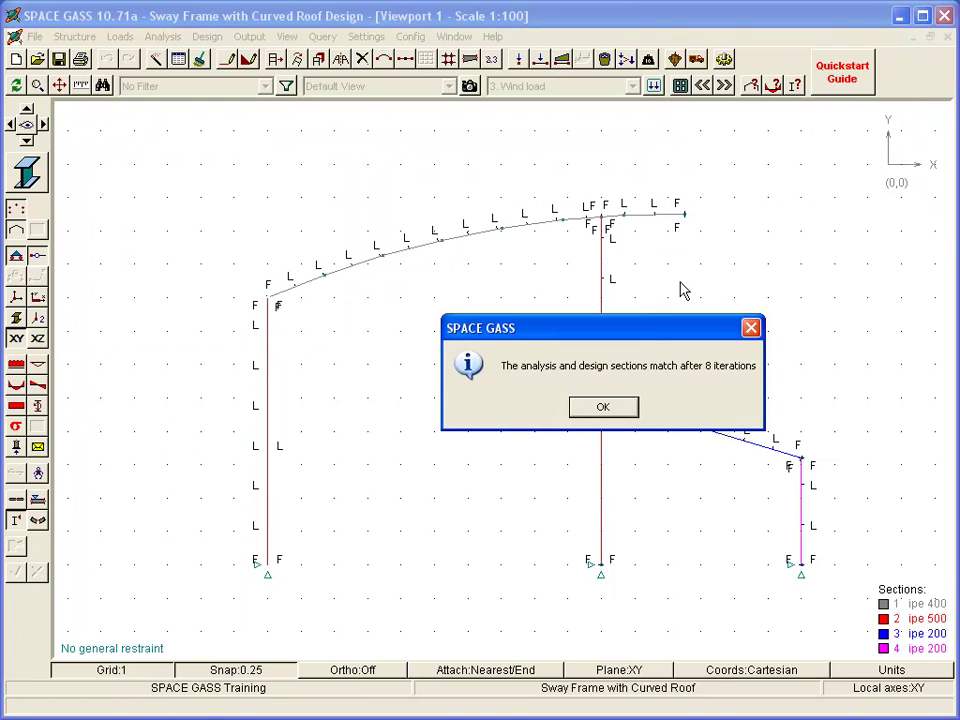
pyautogui.click(604, 407)
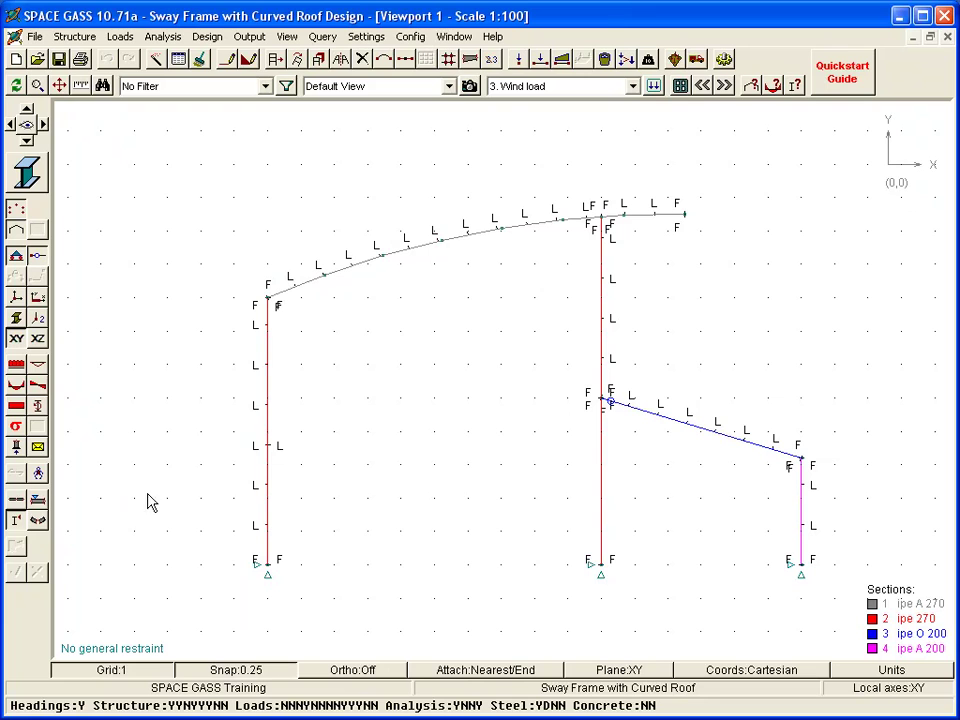
pyautogui.click(38, 520)
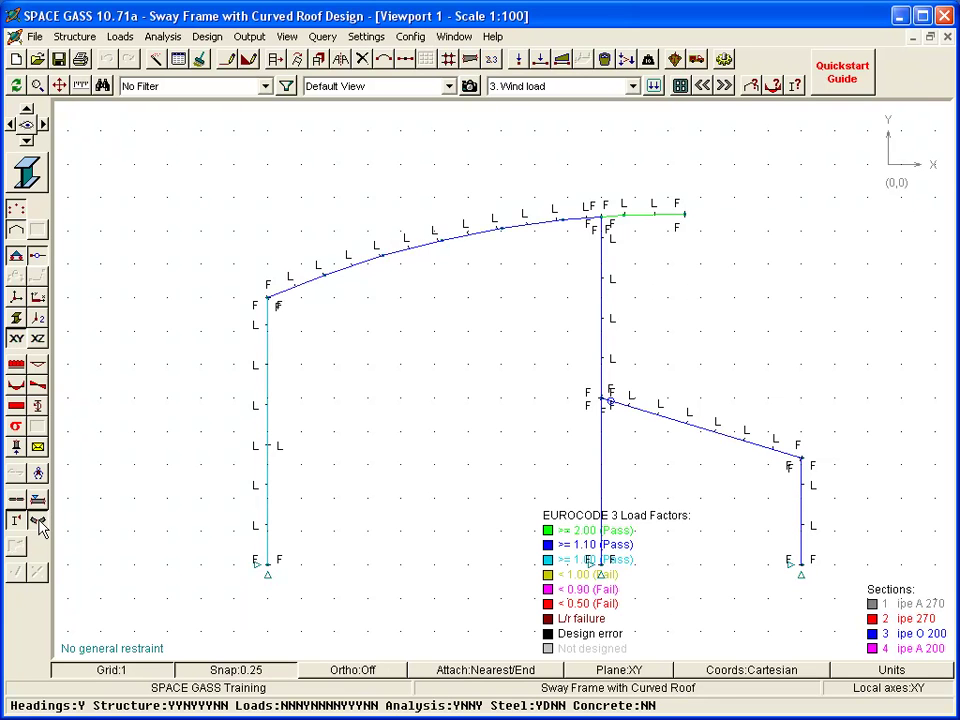
pyautogui.click(38, 521)
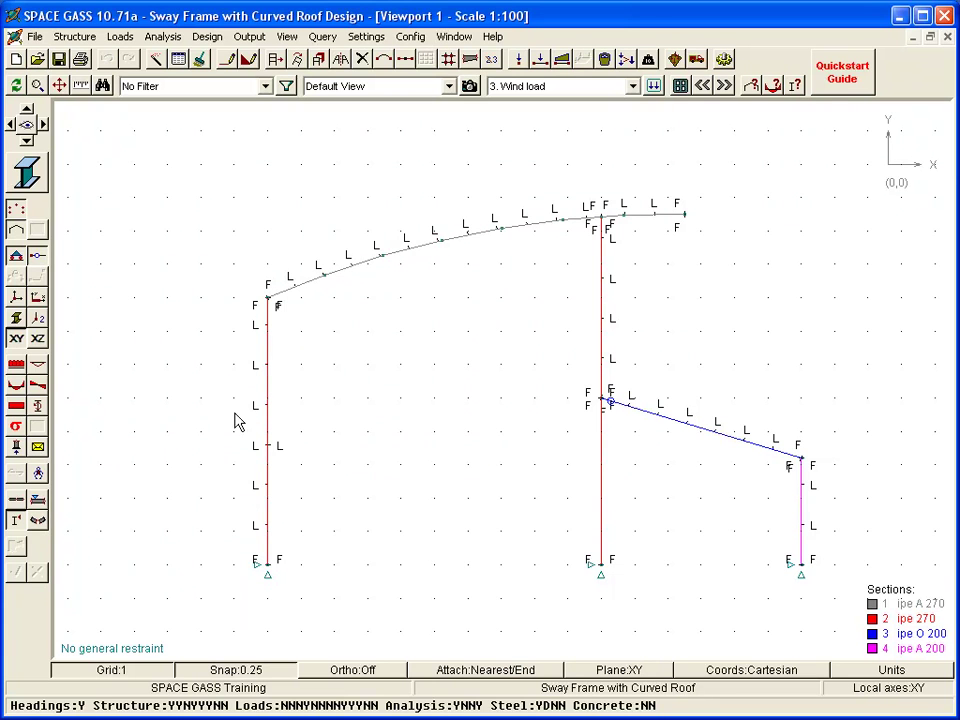
pyautogui.rightClick(267, 400)
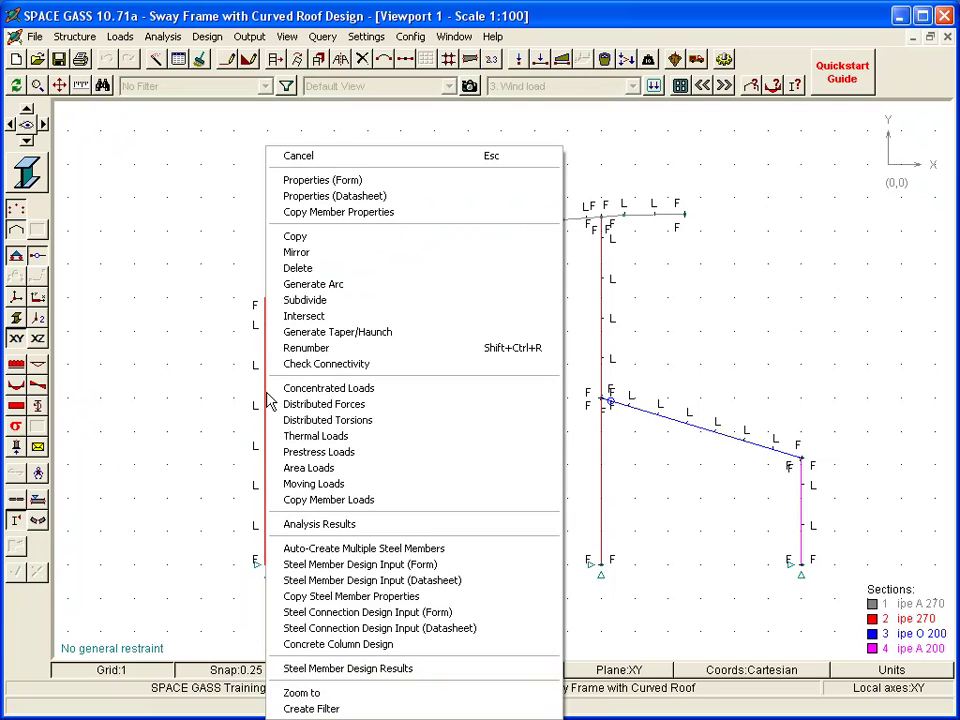
pyautogui.click(307, 668)
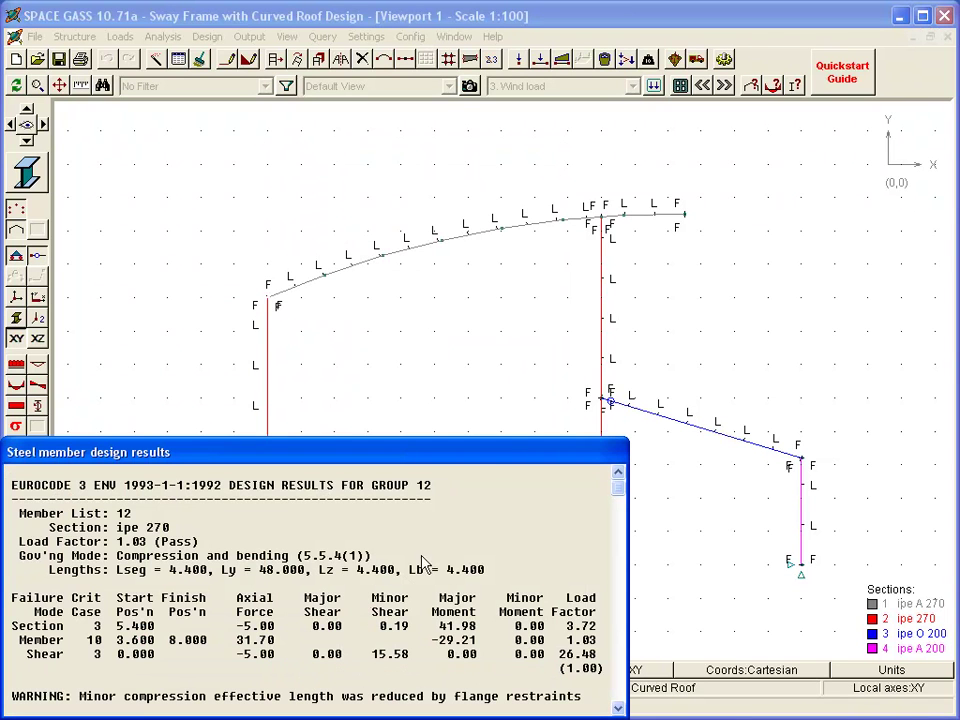
pyautogui.moveTo(603, 345)
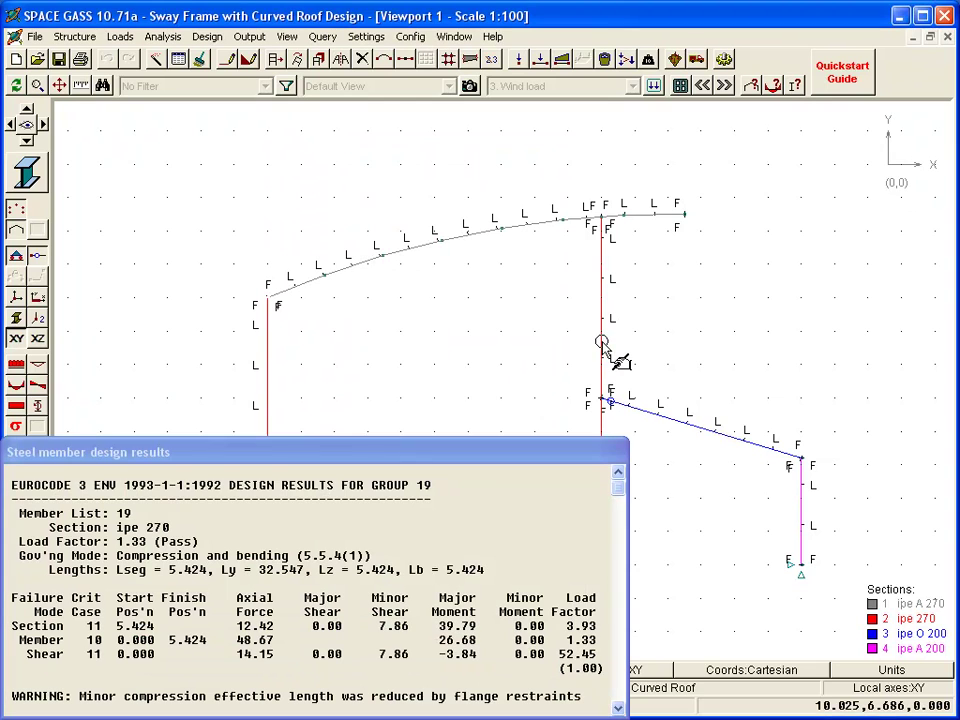
pyautogui.click(668, 423)
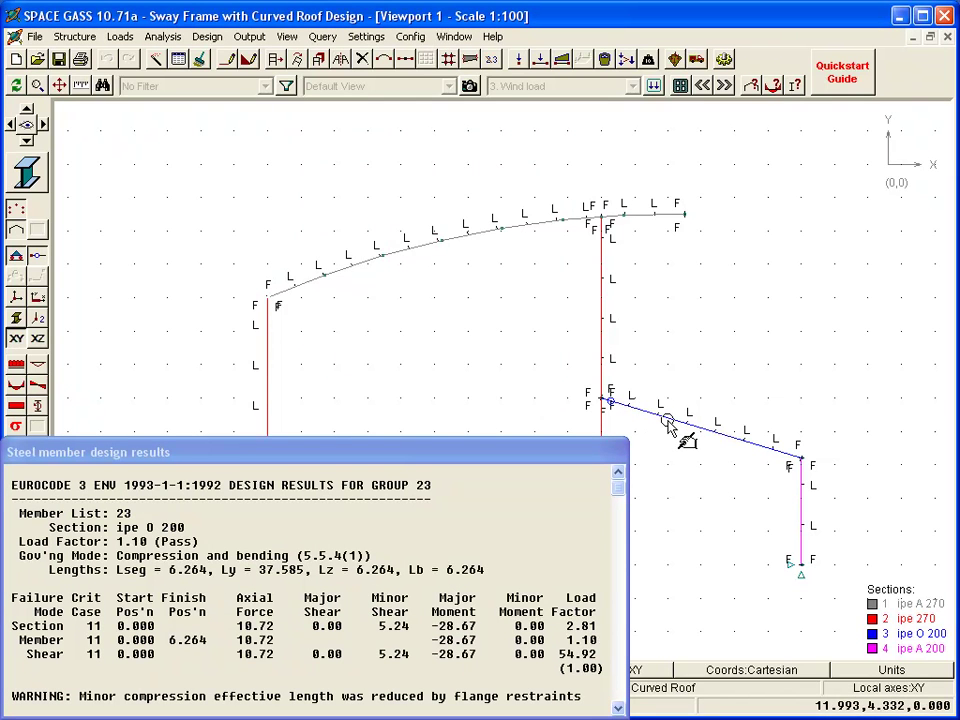
pyautogui.press('Escape')
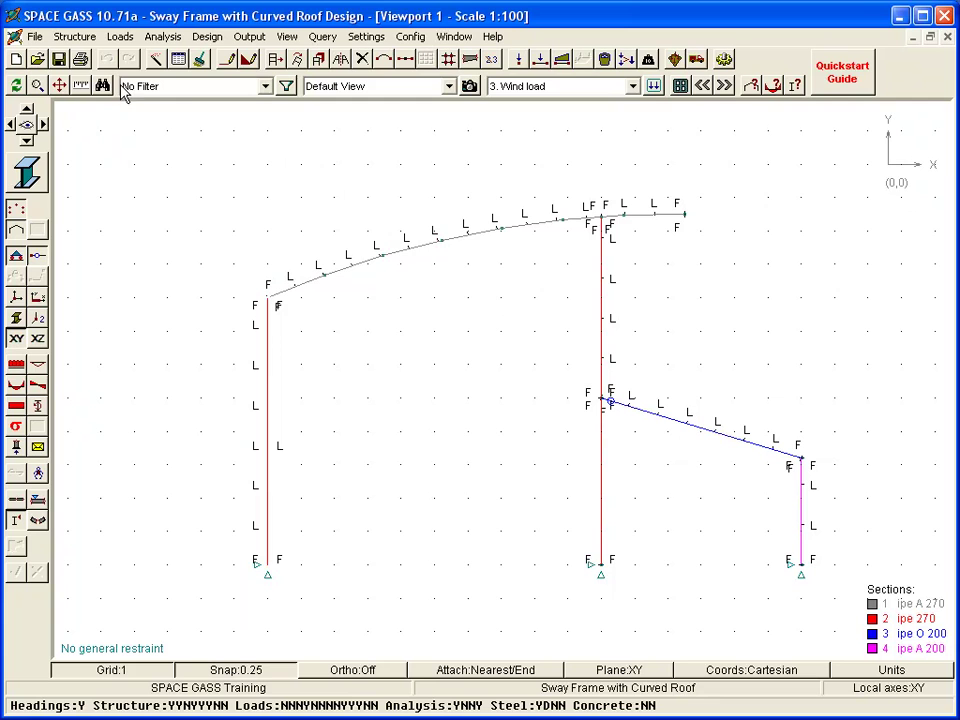
# View a text report containing only Member Results Summary and Member Detailed Calculations
pyautogui.click(80, 59)
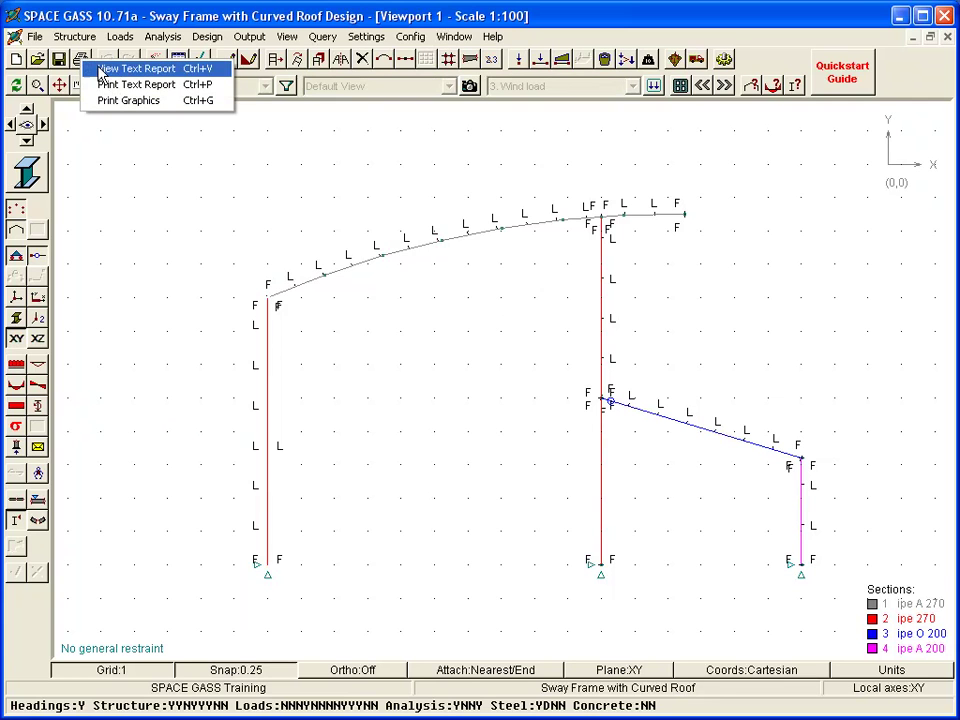
pyautogui.click(90, 68)
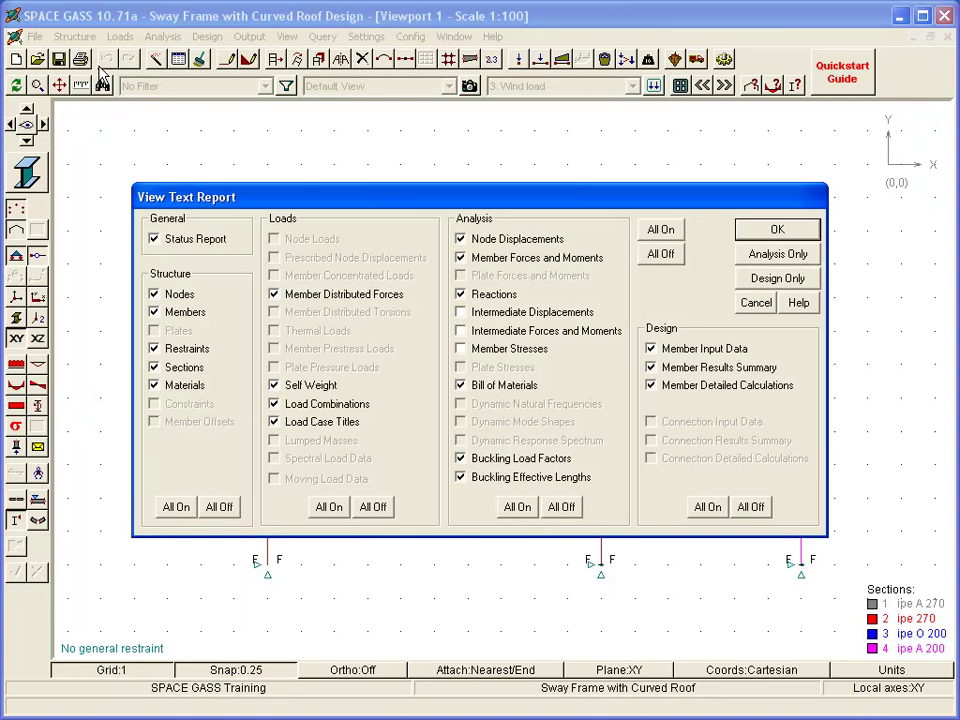
pyautogui.click(660, 254)
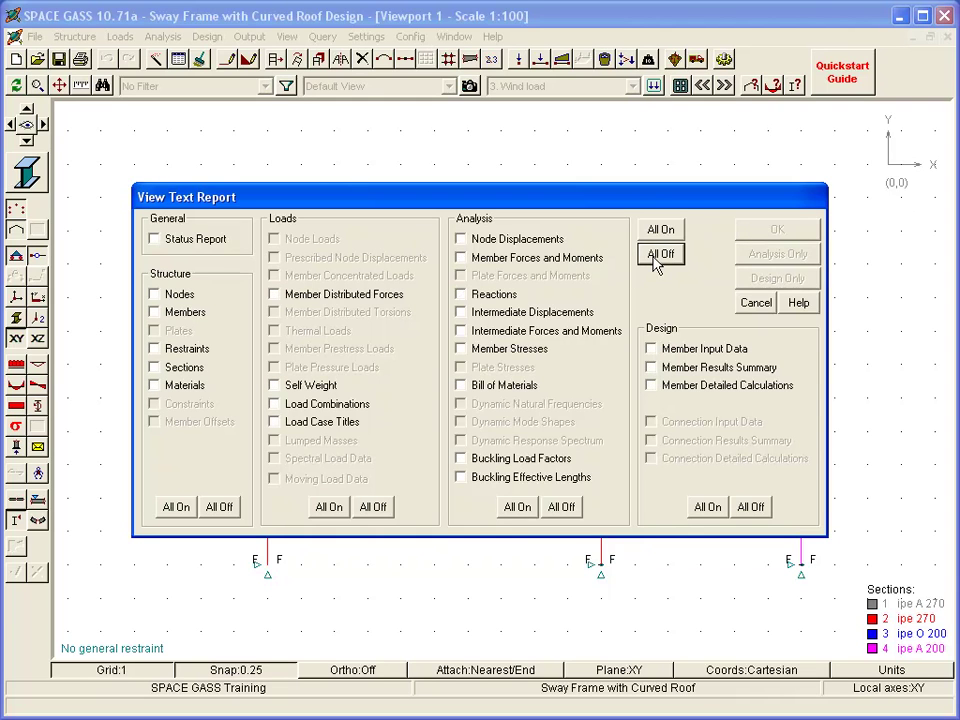
pyautogui.click(651, 368)
pyautogui.click(653, 388)
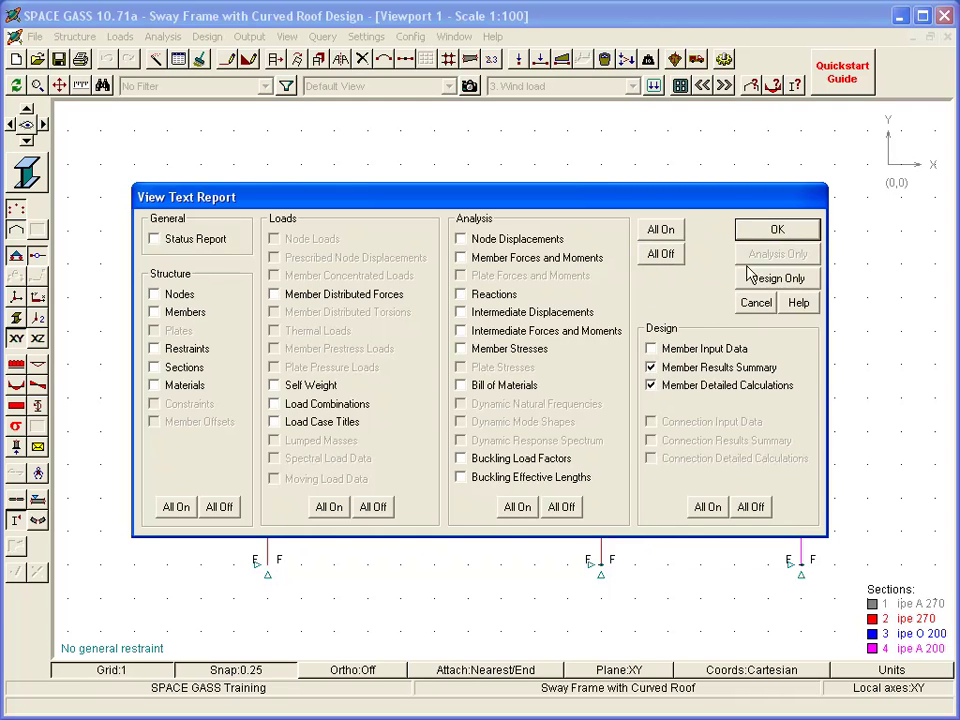
pyautogui.click(770, 231)
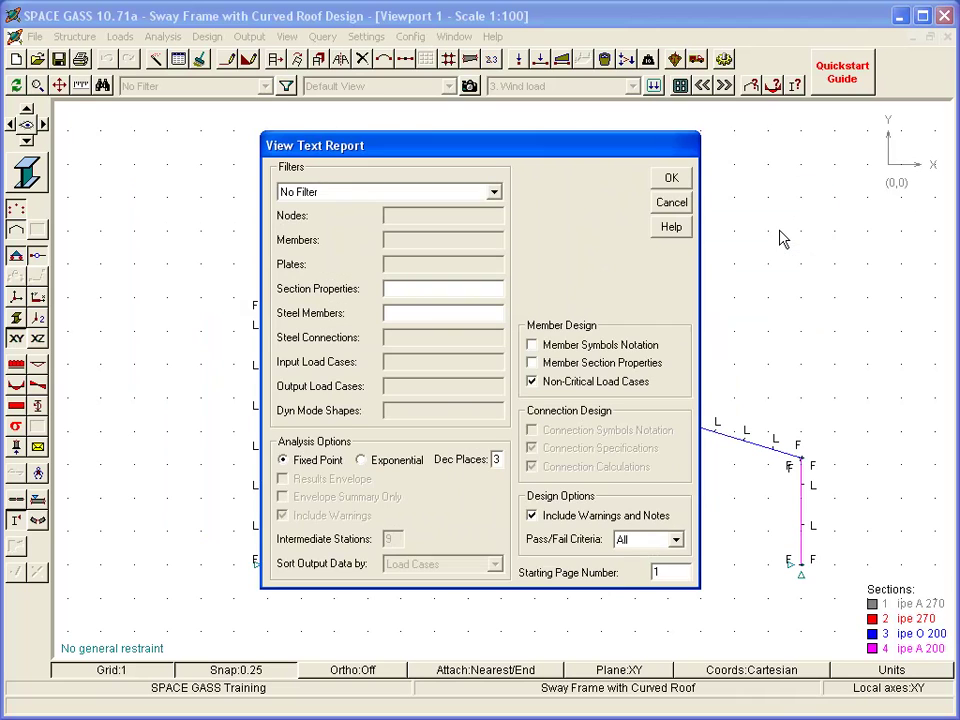
pyautogui.click(671, 179)
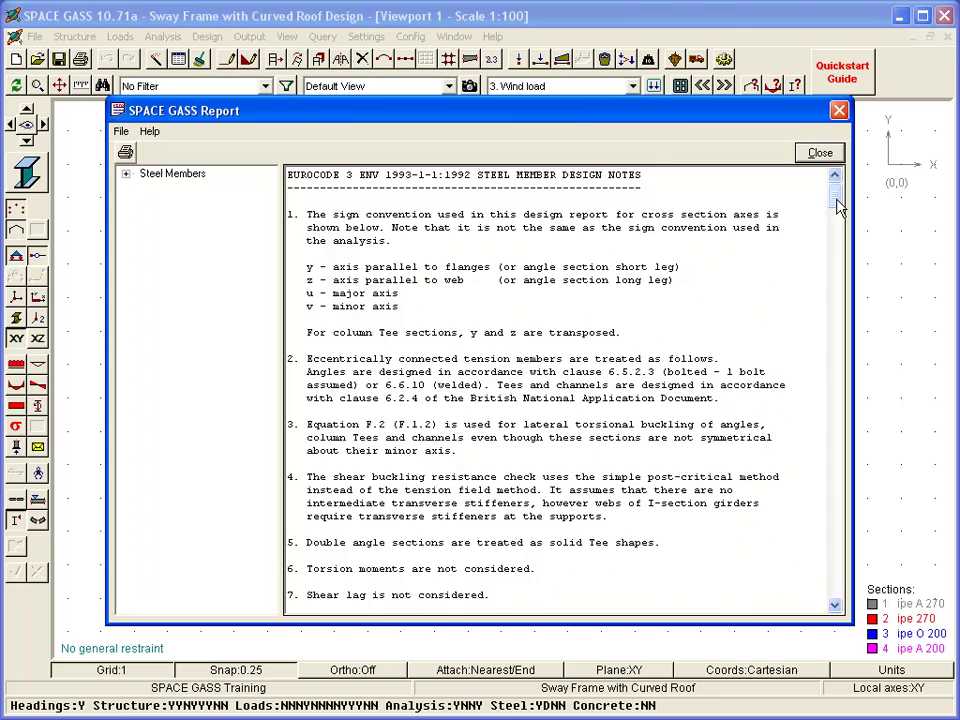
# Scroll the report to the design summary and Group 11 calculations for the ipe A 270 section
pyautogui.moveTo(837, 202); pyautogui.dragTo(838, 244)
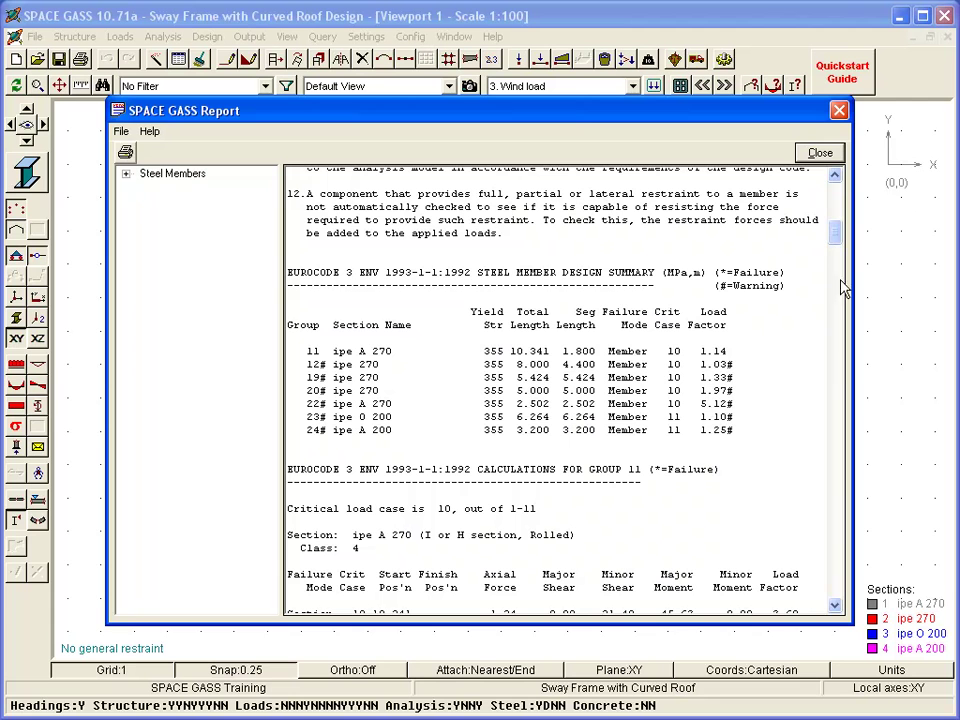
pyautogui.click(835, 606)
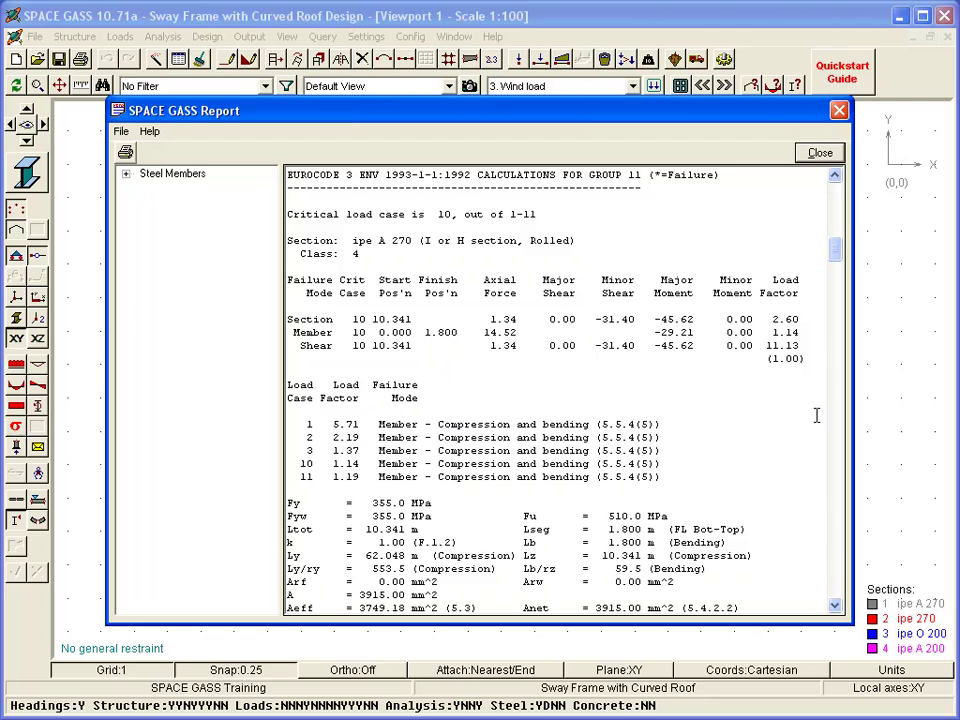
# Close the SPACE GASS design report window
pyautogui.click(822, 155)
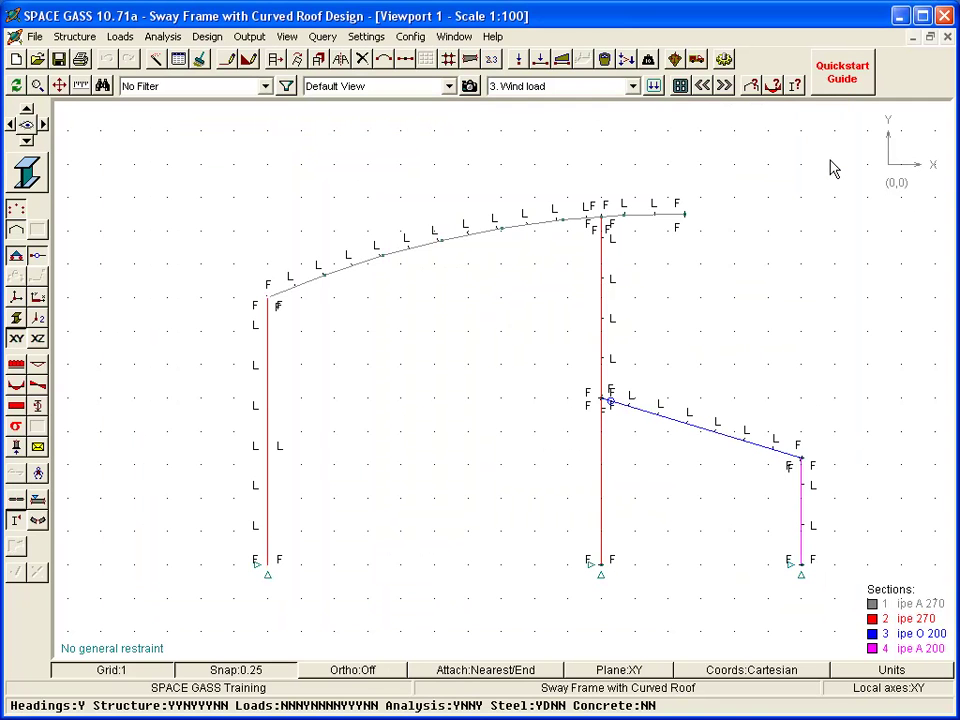